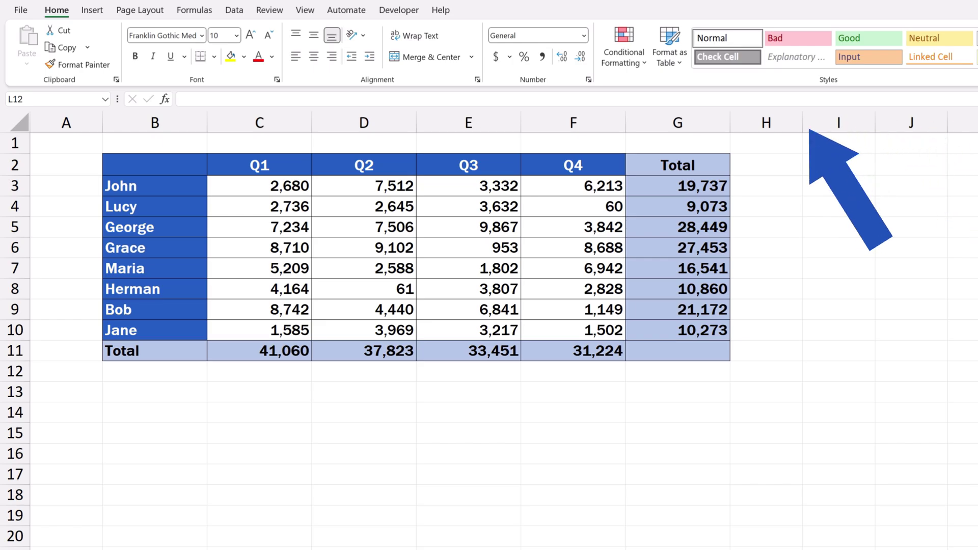
# Inspect John's total formula in G3 without changing it
pyautogui.click(678, 185)
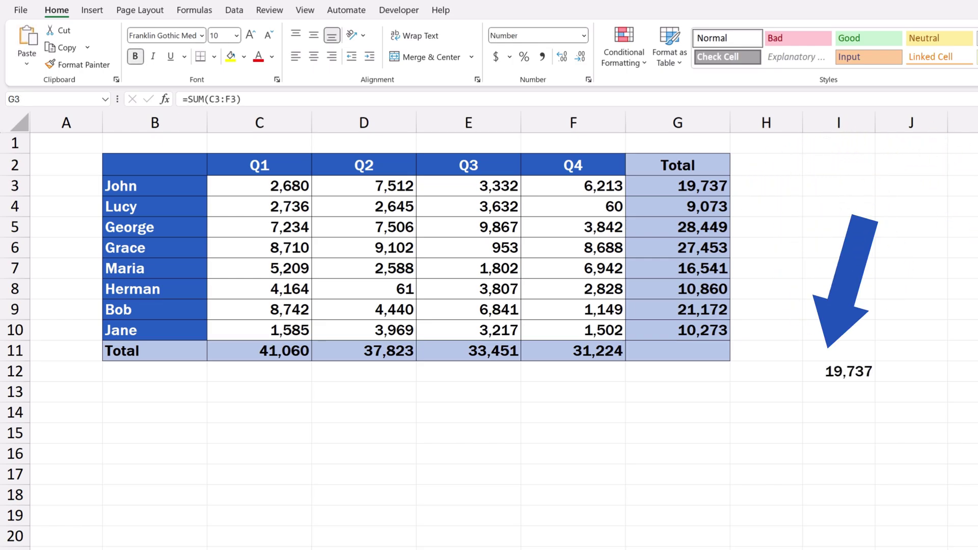
pyautogui.press('F2')
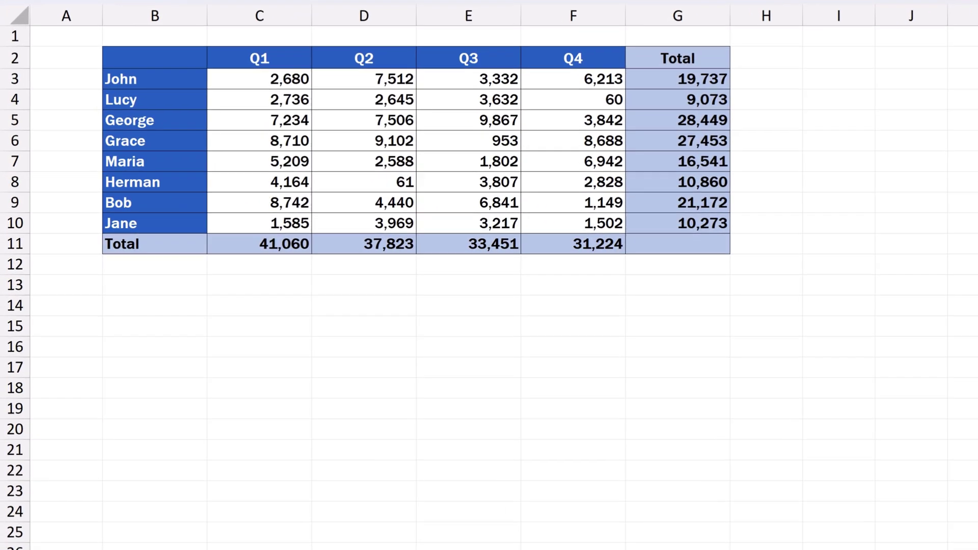
pyautogui.click(701, 78)
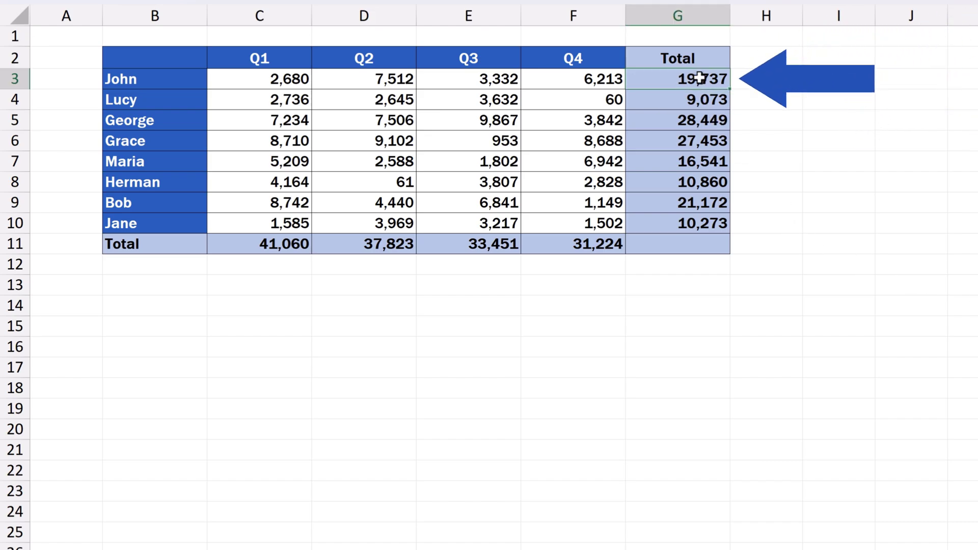
pyautogui.doubleClick(701, 78)
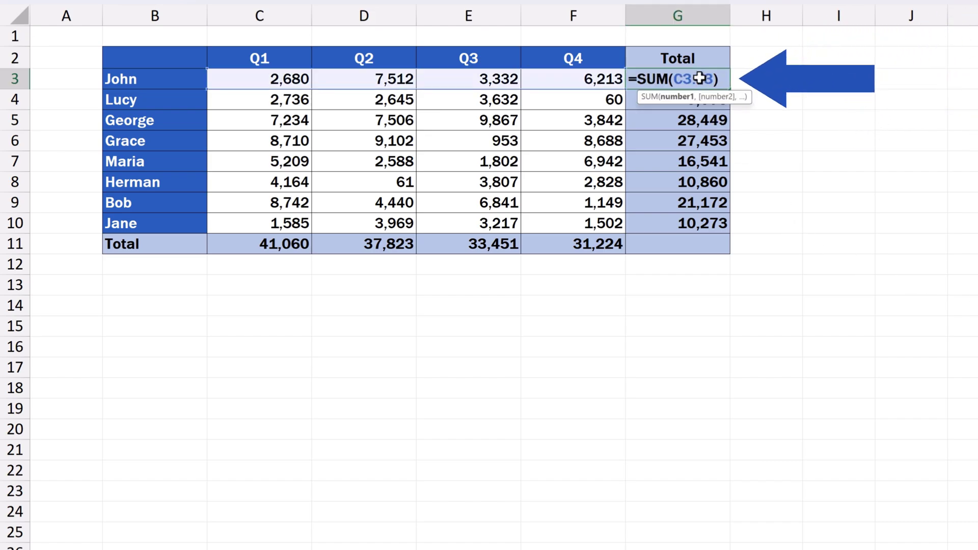
pyautogui.press('Escape')
# Copy G3's total and paste it into I12
pyautogui.rightClick(726, 80)
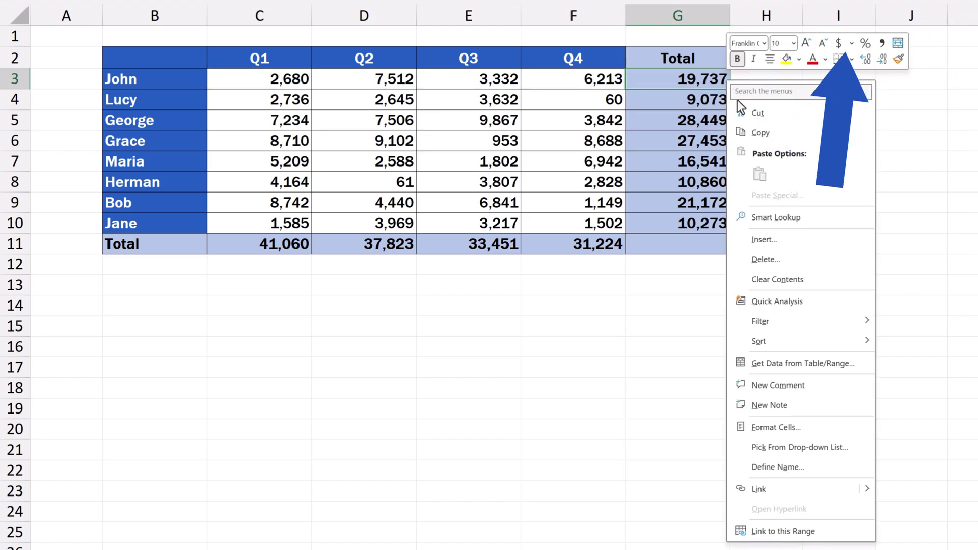
pyautogui.click(760, 130)
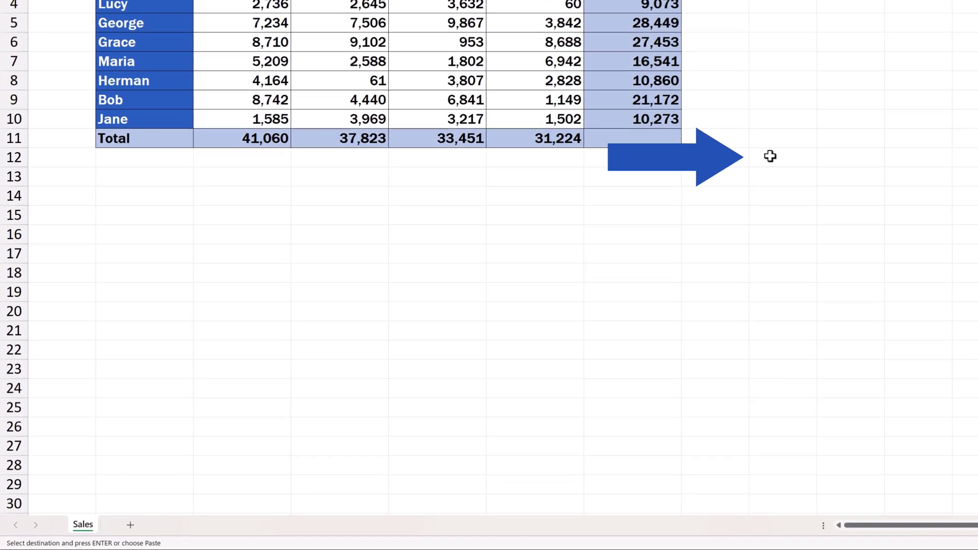
pyautogui.rightClick(825, 262)
pyautogui.click(800, 205)
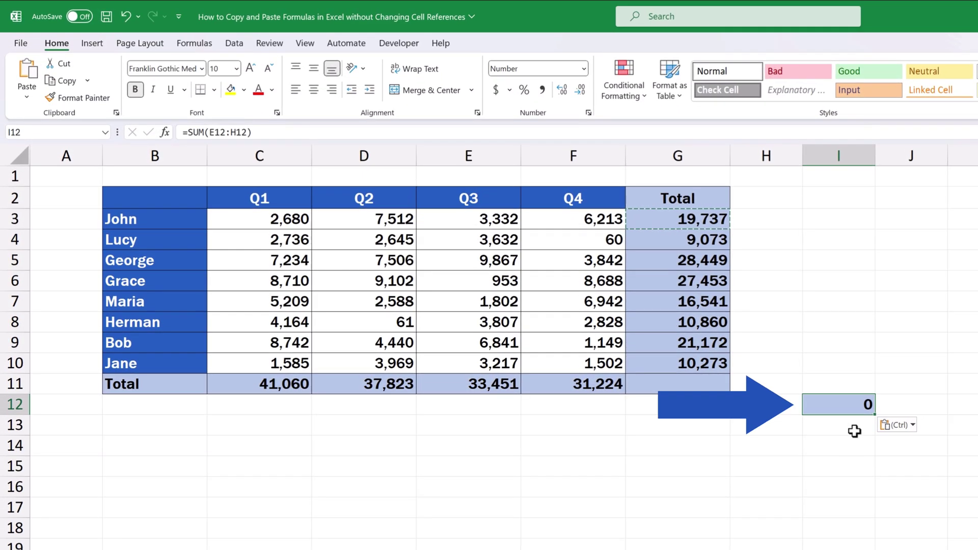
# Compare I12's shifted =SUM(E12:H12) formula with G3's original formula
pyautogui.doubleClick(836, 406)
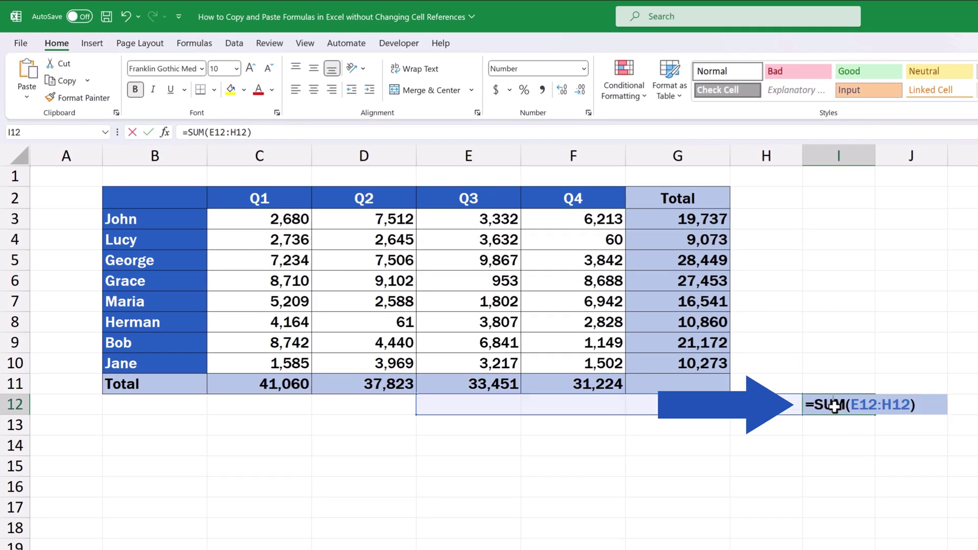
pyautogui.press('Escape')
pyautogui.click(709, 220)
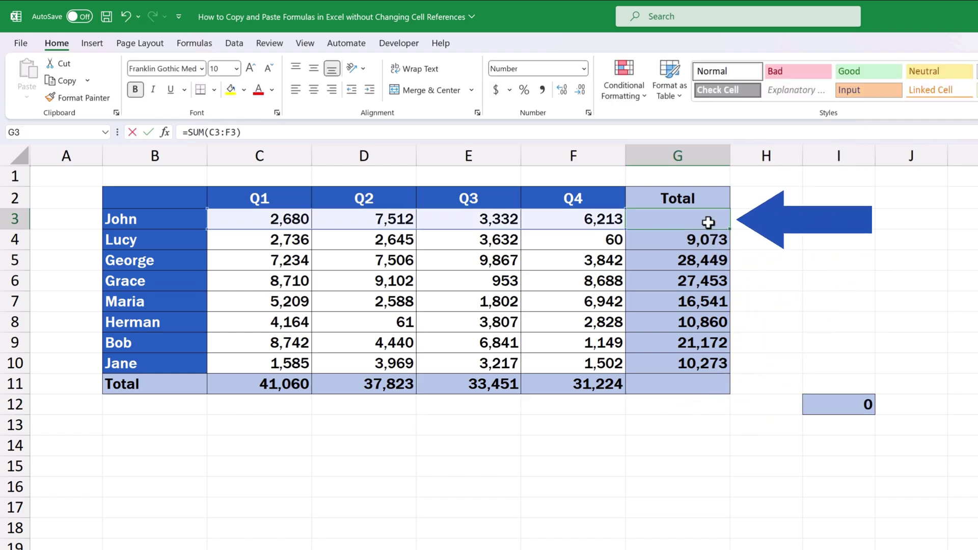
pyautogui.doubleClick(709, 220)
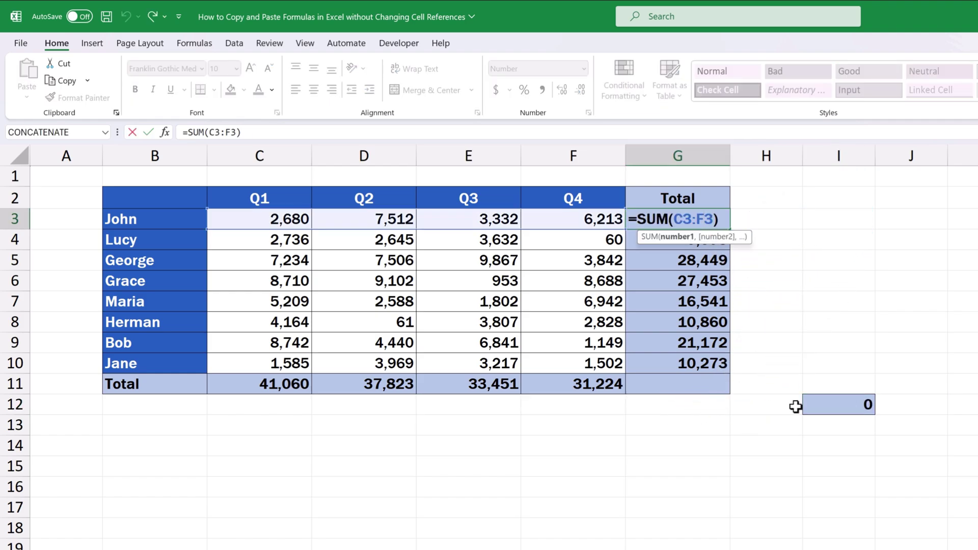
pyautogui.press('Escape')
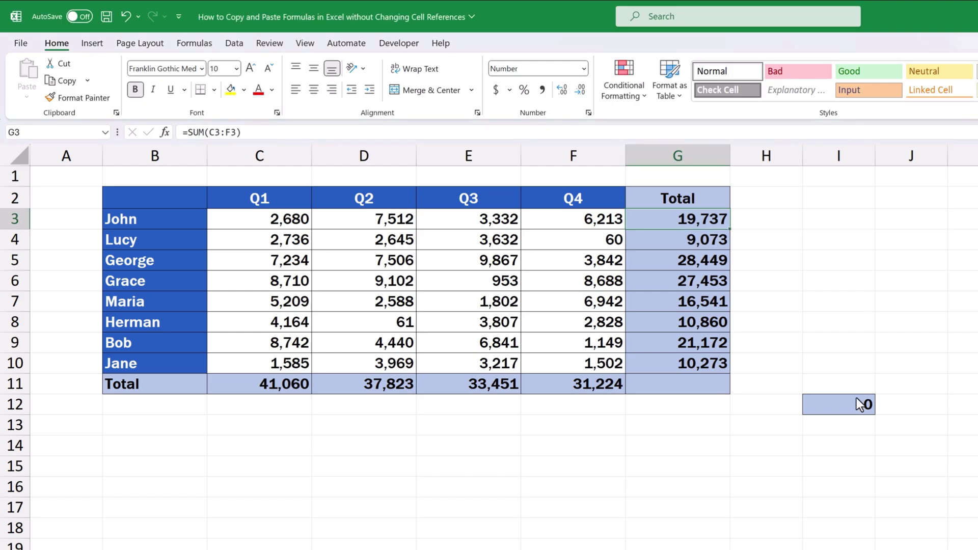
# Undo the paste into I12 and clear G3's copy marquee
pyautogui.click(126, 16)
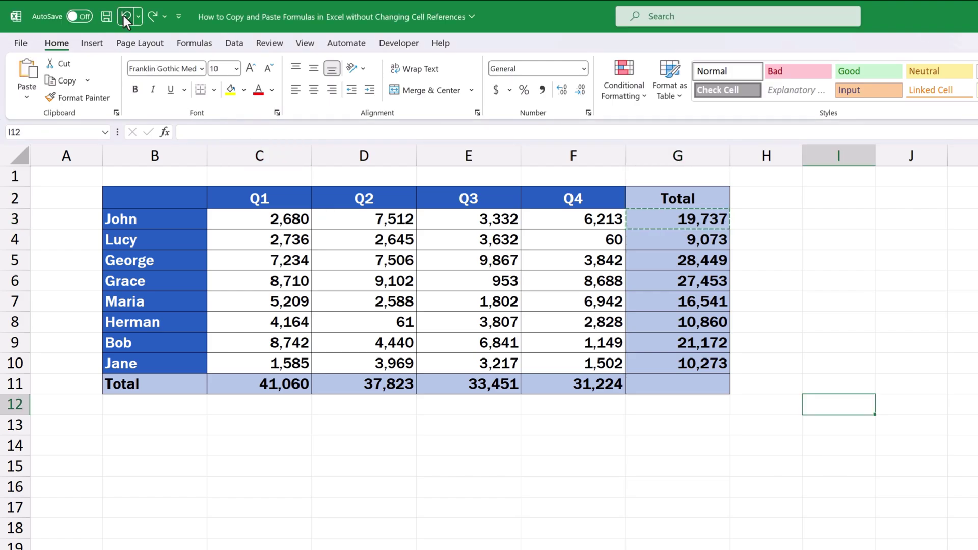
pyautogui.press('Escape')
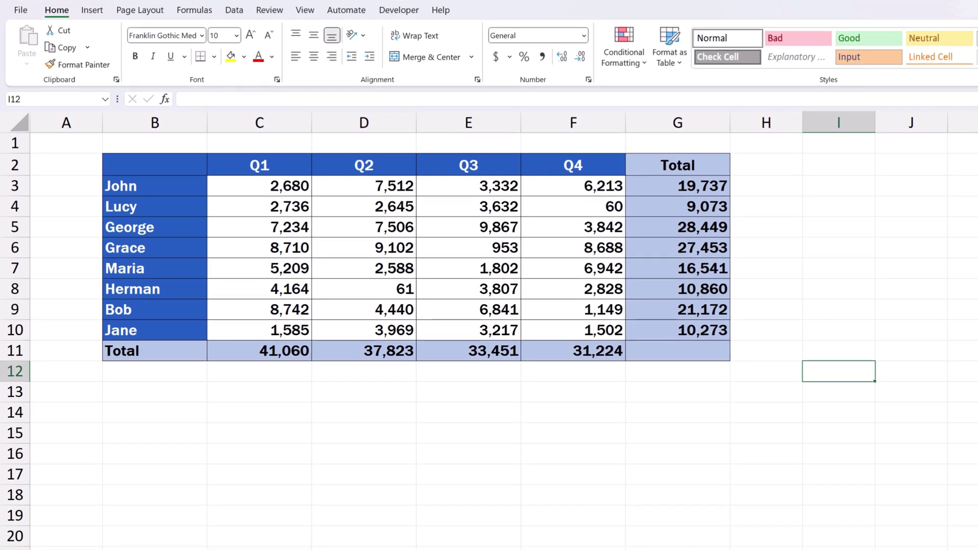
# Copy the text =SUM(C3:F3) from G3's formula bar, leaving G3 showing 19,737
pyautogui.click(705, 184)
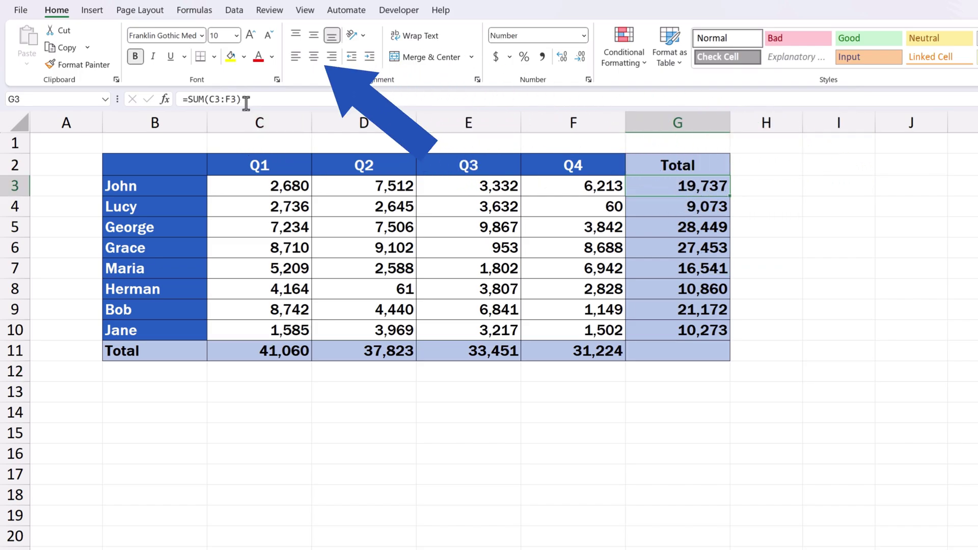
pyautogui.moveTo(245, 99); pyautogui.dragTo(164, 98)
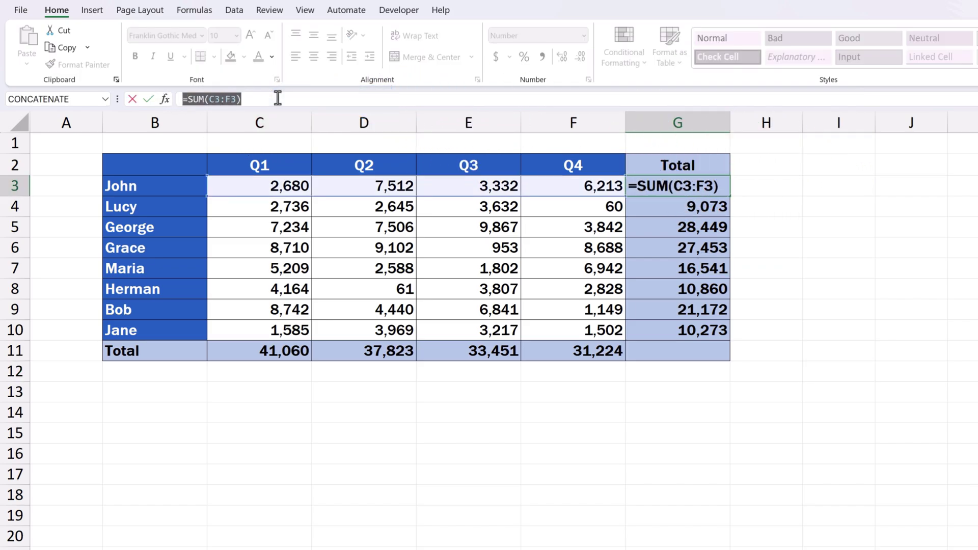
pyautogui.hotkey('ctrl', 'c')
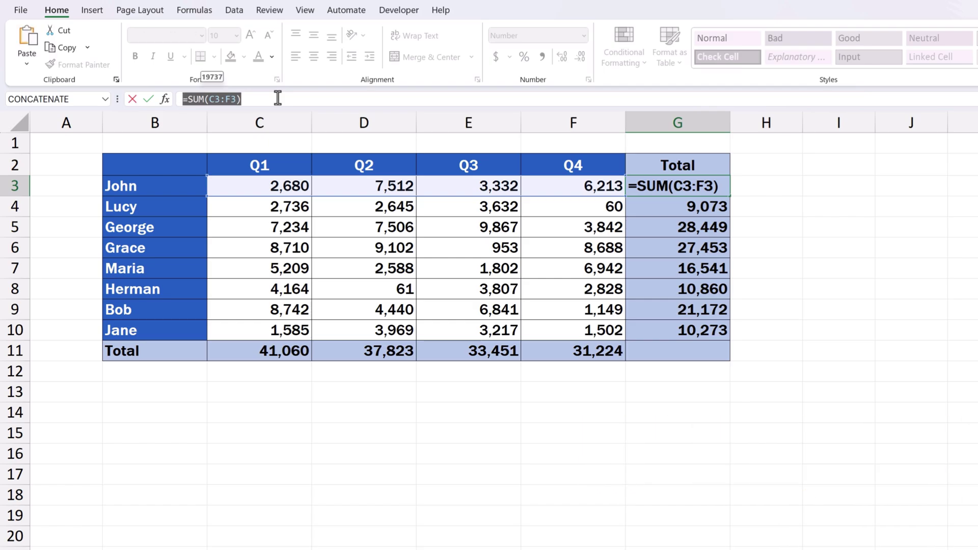
pyautogui.press('Escape')
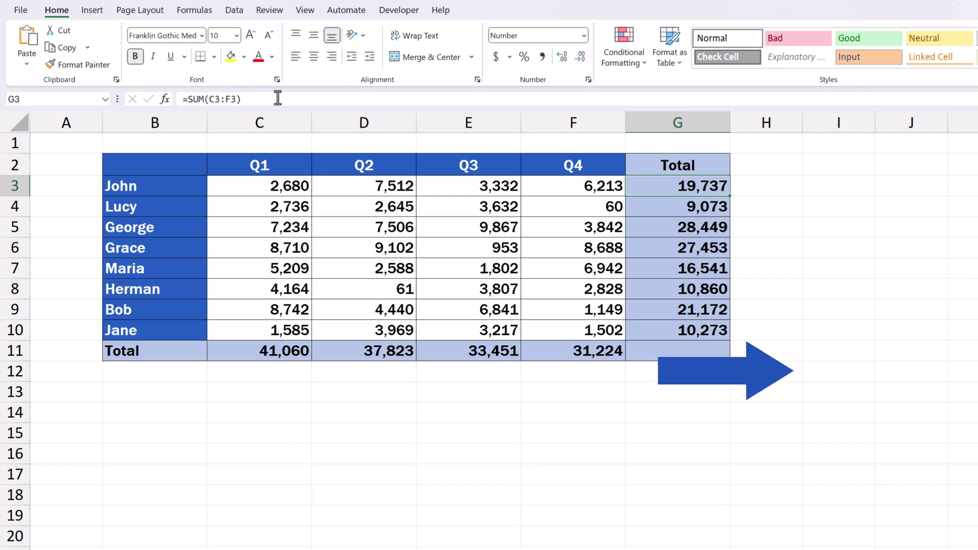
# Paste =SUM(C3:F3) into I12 through the formula bar so it shows 19,737
pyautogui.click(826, 372)
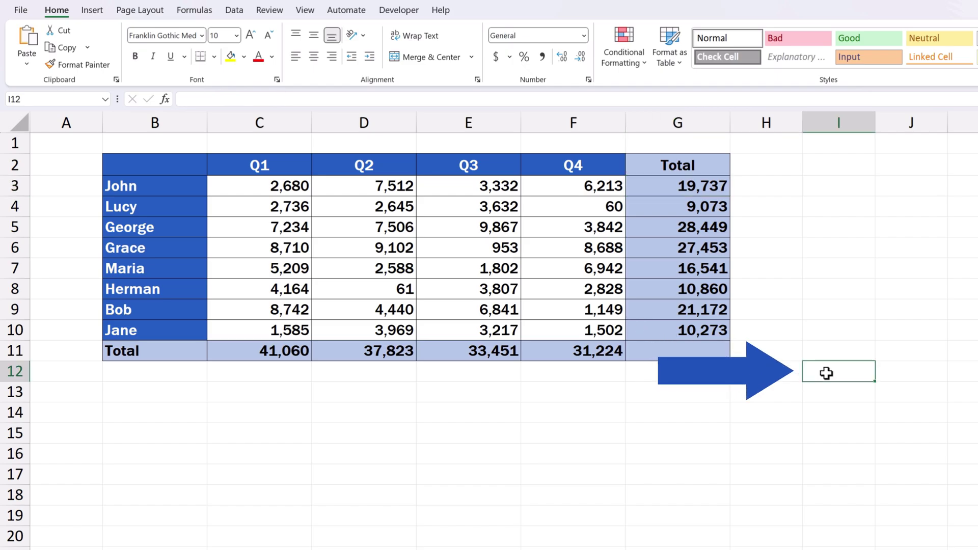
pyautogui.click(292, 102)
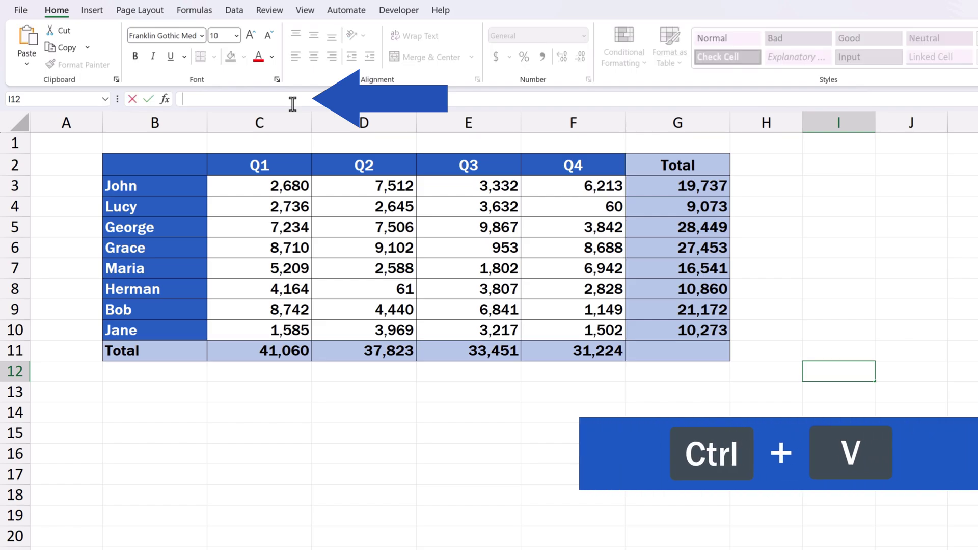
pyautogui.hotkey('ctrl', 'v')
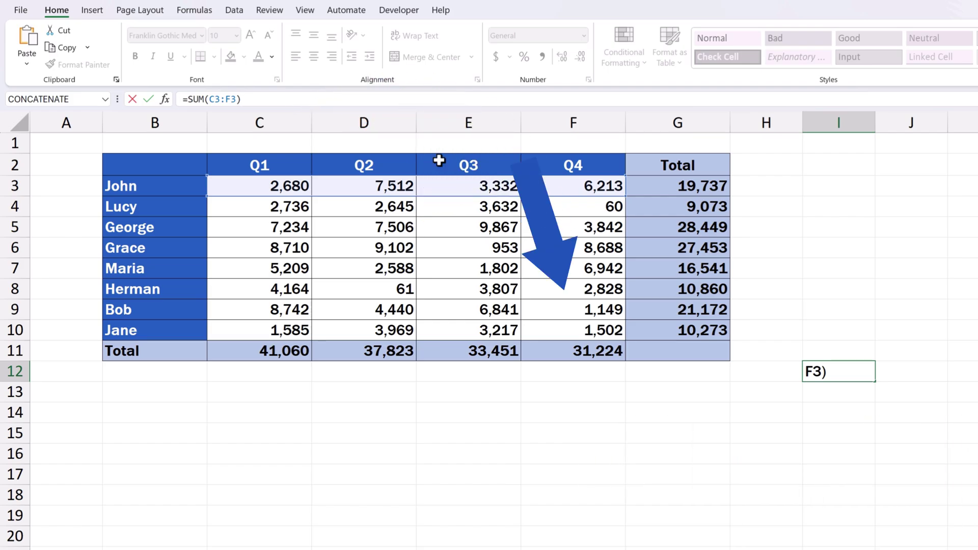
pyautogui.press('Return')
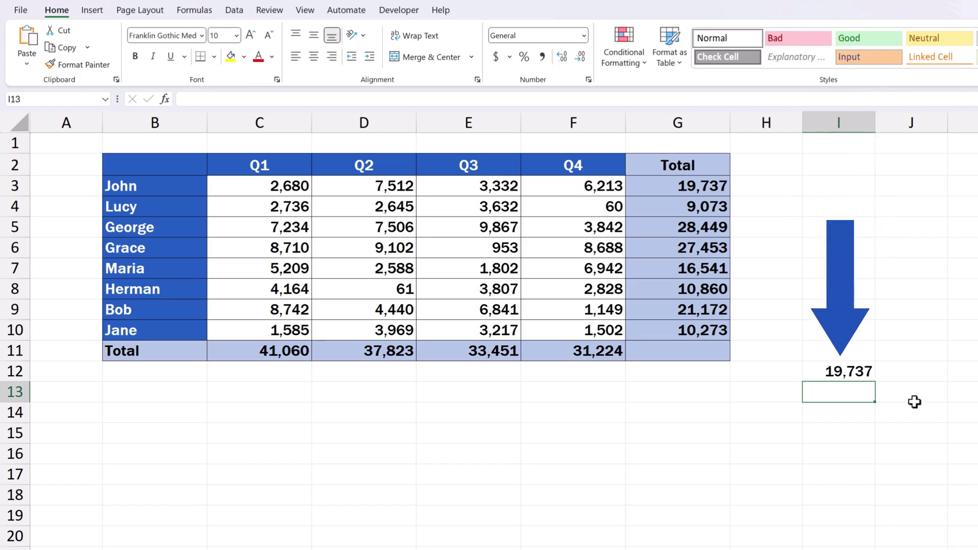
pyautogui.click(846, 376)
pyautogui.doubleClick(866, 375)
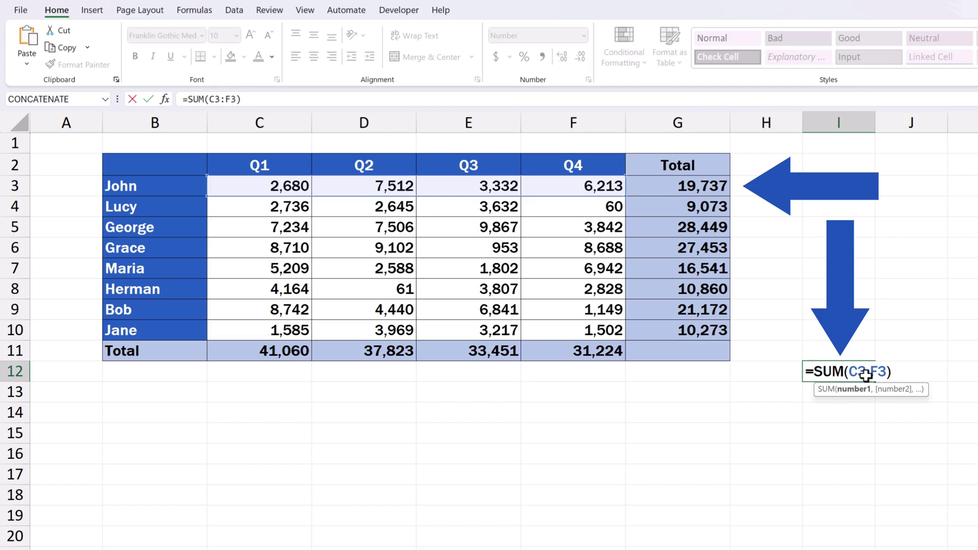
pyautogui.press('Escape')
pyautogui.doubleClick(715, 186)
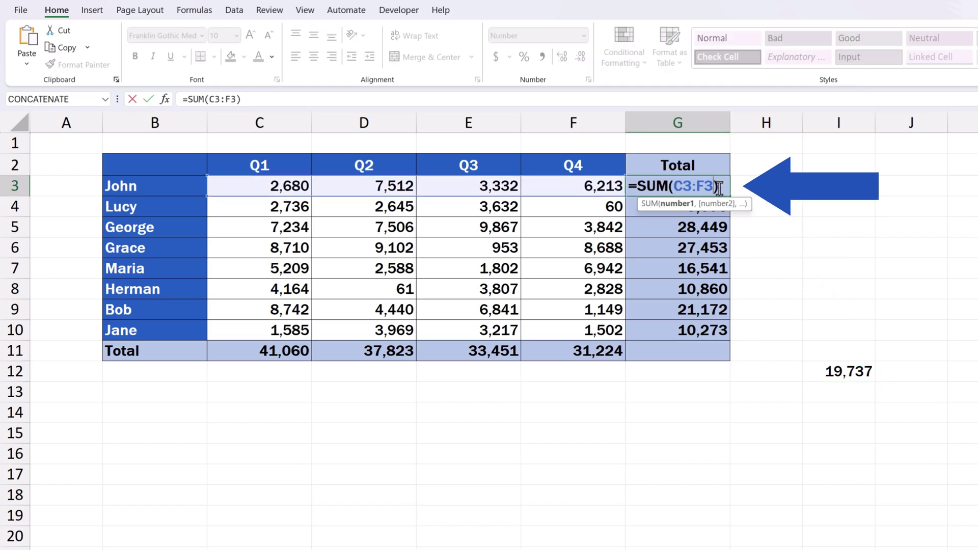
pyautogui.press('Escape')
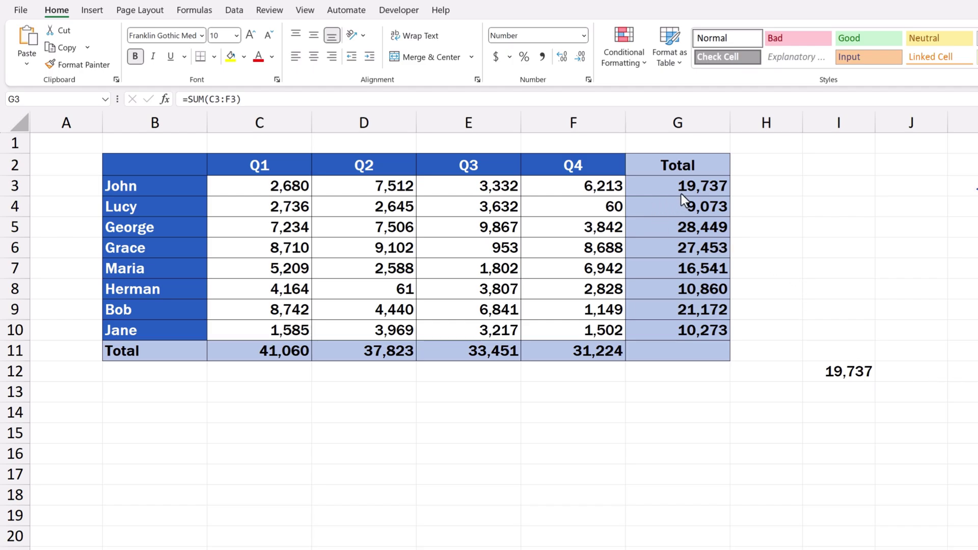
# Copy the totals G3:G10 and paste them starting at J12
pyautogui.moveTo(681, 193)
pyautogui.mouseDown()
pyautogui.moveTo(671, 185)
pyautogui.moveTo(677, 308)
pyautogui.moveTo(659, 305)
pyautogui.mouseUp()
pyautogui.rightClick(650, 230)
pyautogui.click(688, 285)
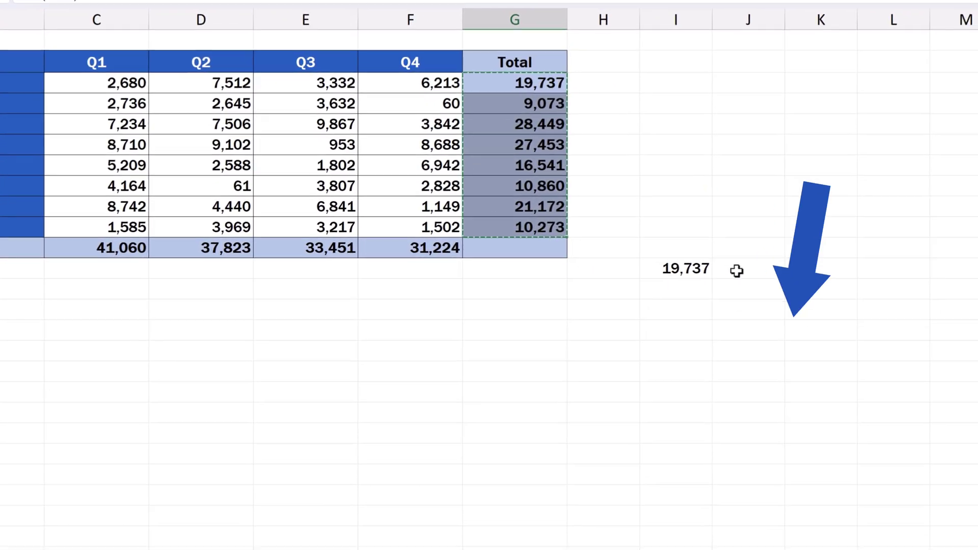
pyautogui.rightClick(879, 365)
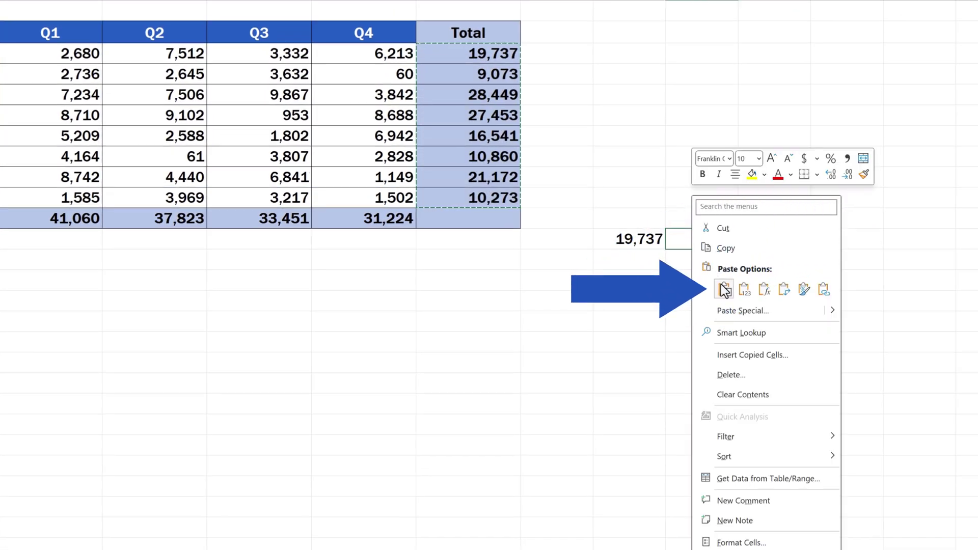
pyautogui.click(723, 289)
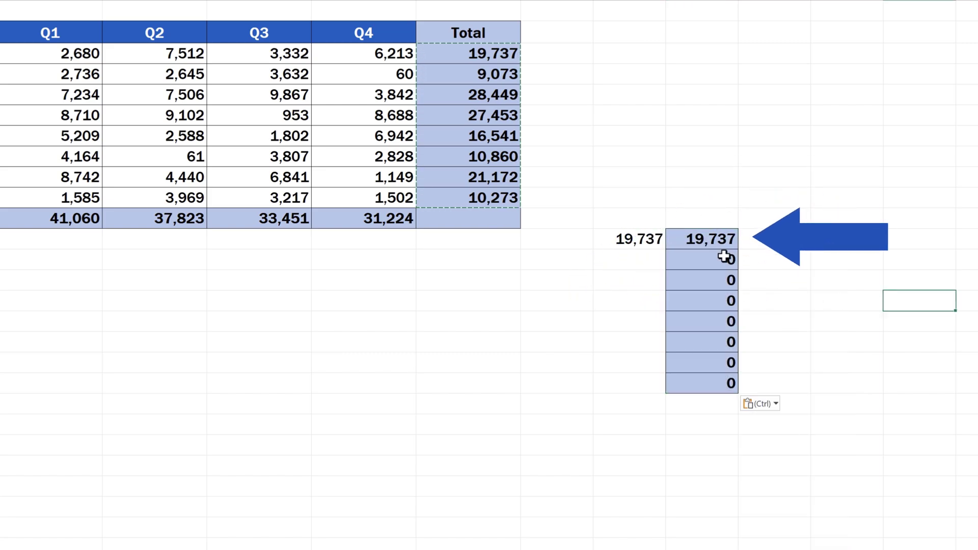
# Compare J12's broken formula with G3's SUM, then undo the J12:J19 paste
pyautogui.doubleClick(724, 238)
pyautogui.press('Escape')
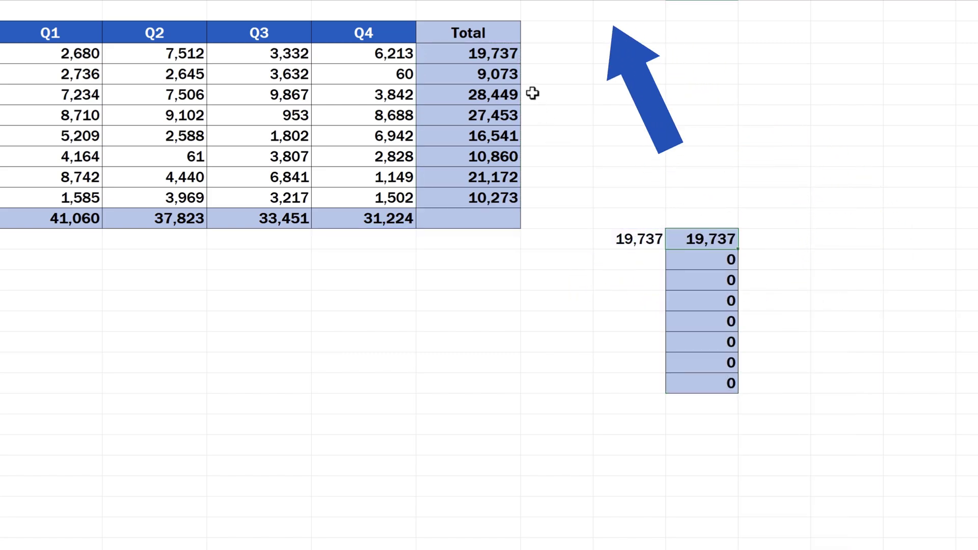
pyautogui.doubleClick(485, 60)
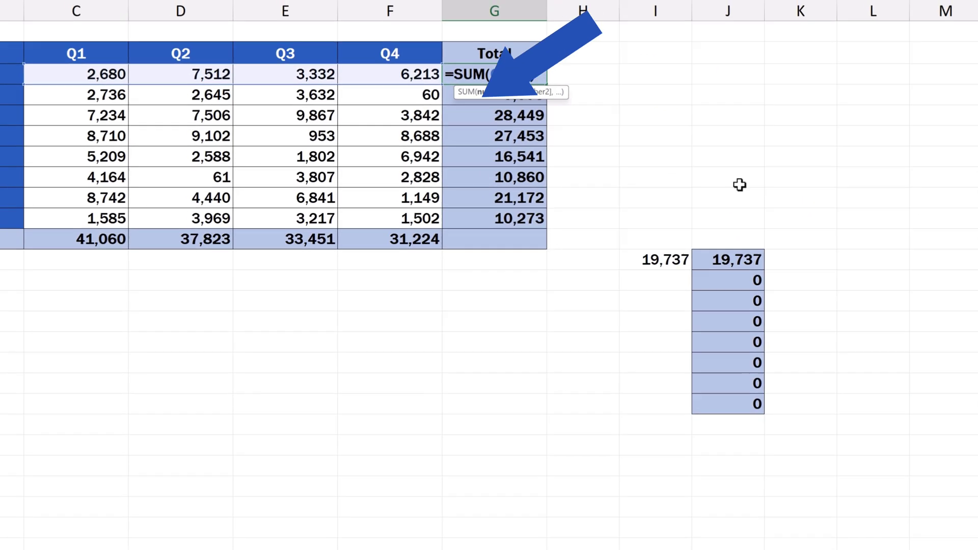
pyautogui.press('Escape')
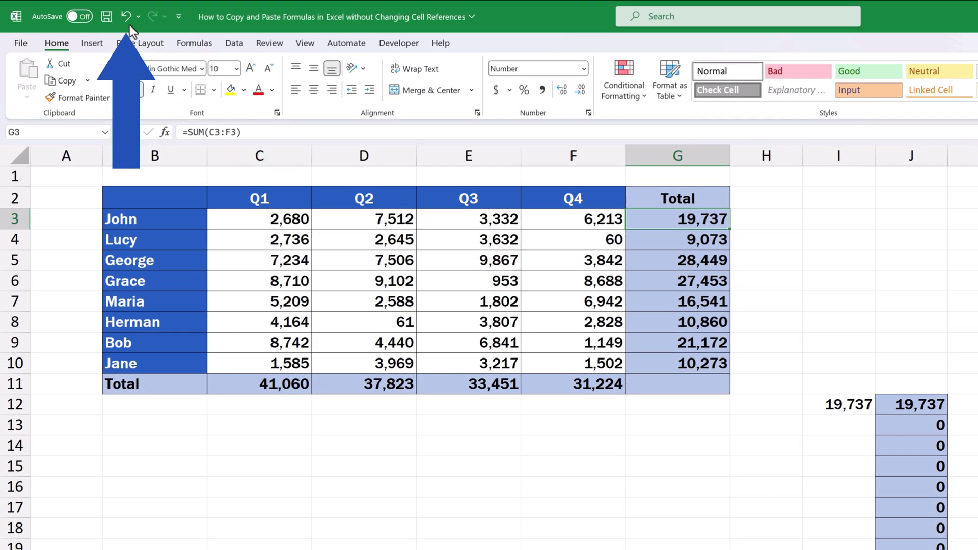
pyautogui.click(128, 22)
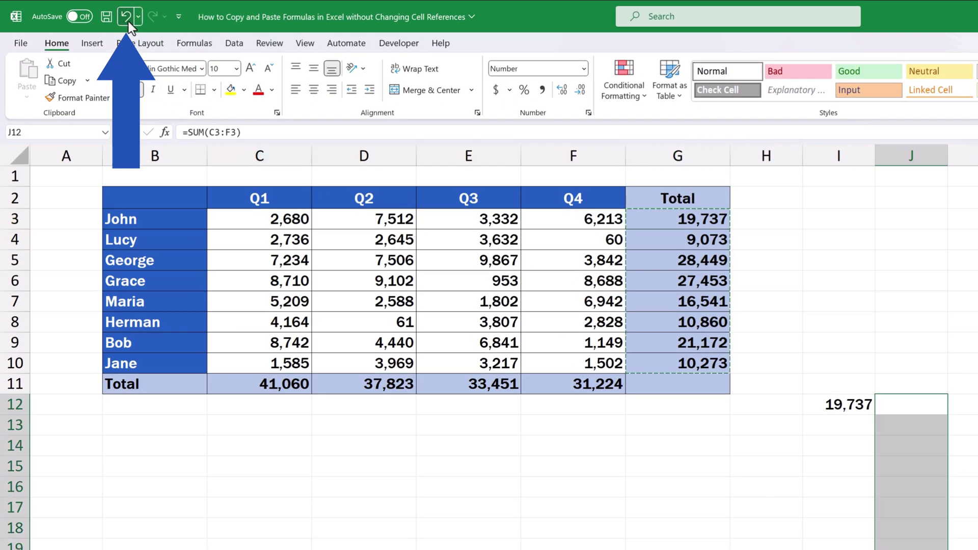
# Deselect J12:J19 and select the Total formulas in G3:G10
pyautogui.click(804, 474)
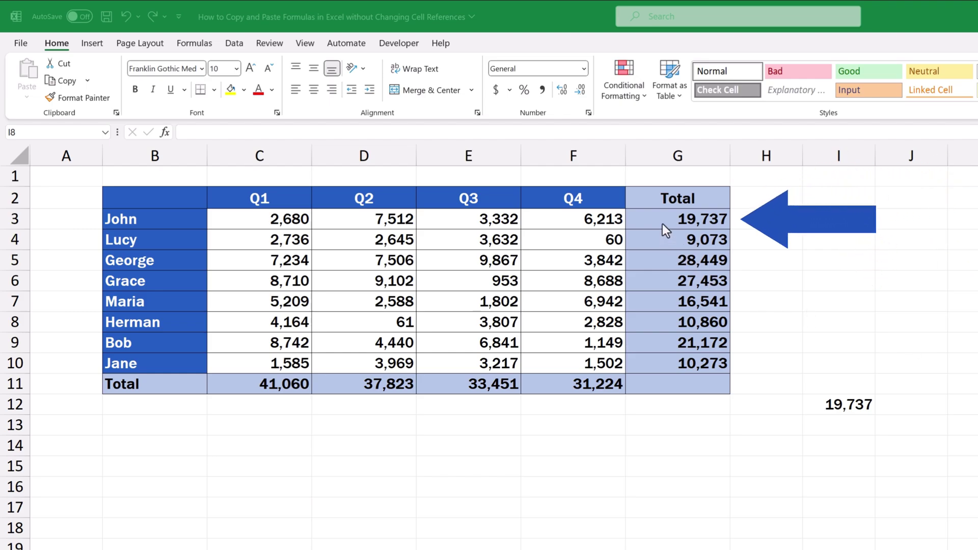
pyautogui.moveTo(659, 220); pyautogui.dragTo(656, 362)
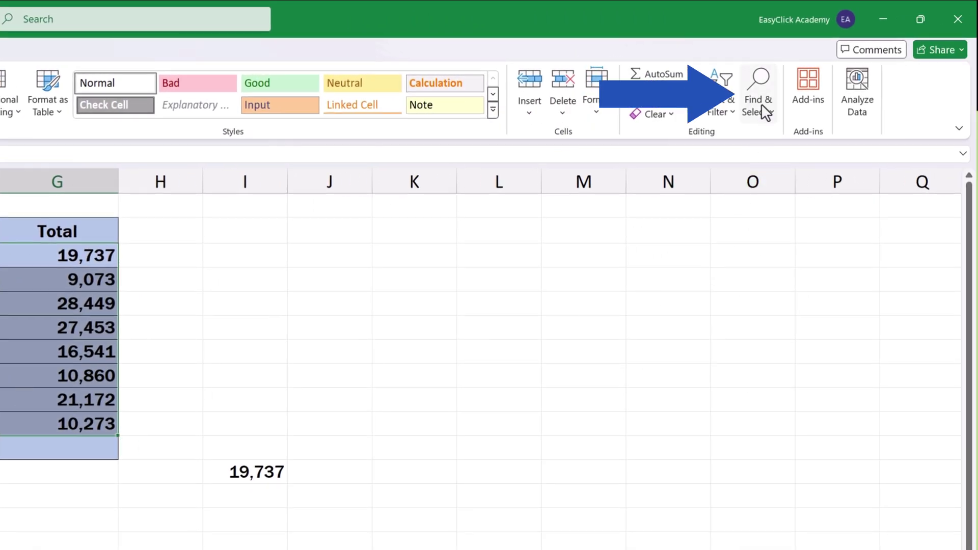
# Open the Replace dialog from Find & Select on the Home tab
pyautogui.click(761, 103)
pyautogui.click(789, 160)
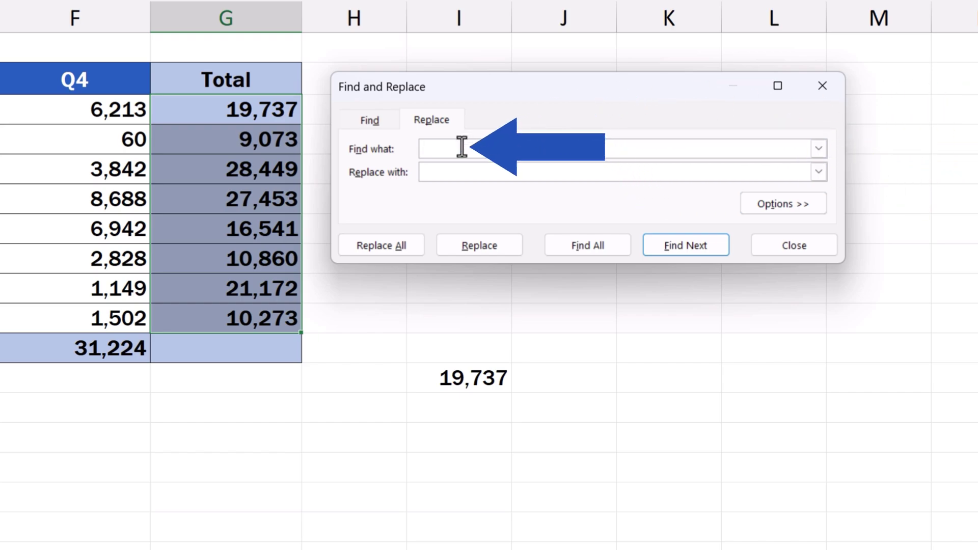
# Enter = as the search text and ECA as the replacement
pyautogui.write('=')
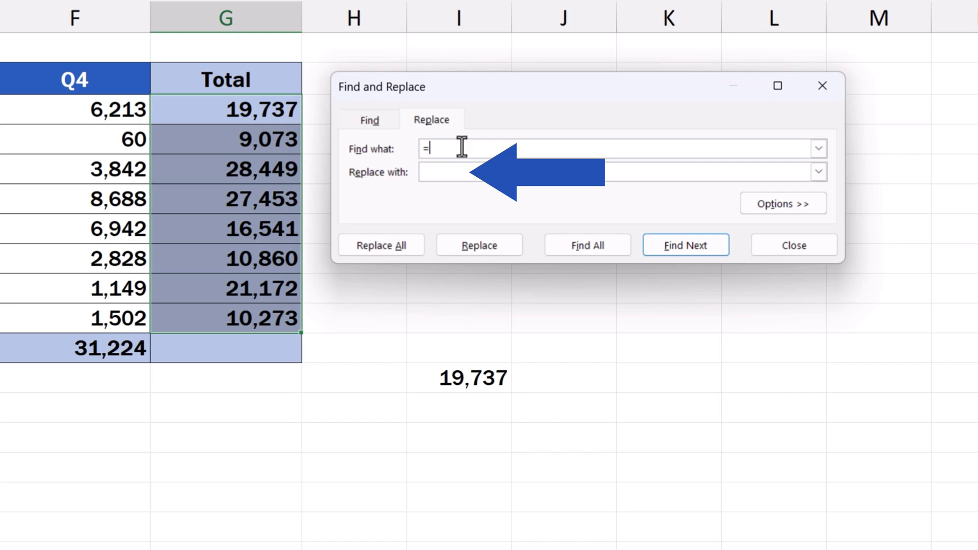
pyautogui.click(442, 166)
pyautogui.write('ECA')
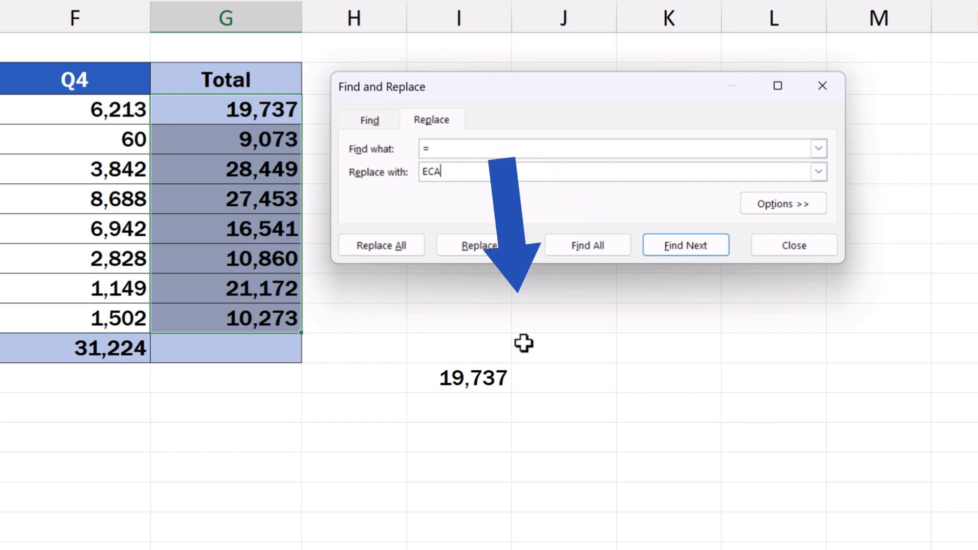
# Replace all 8 = signs with ECA, dismiss the summary, and close the dialog
pyautogui.click(397, 244)
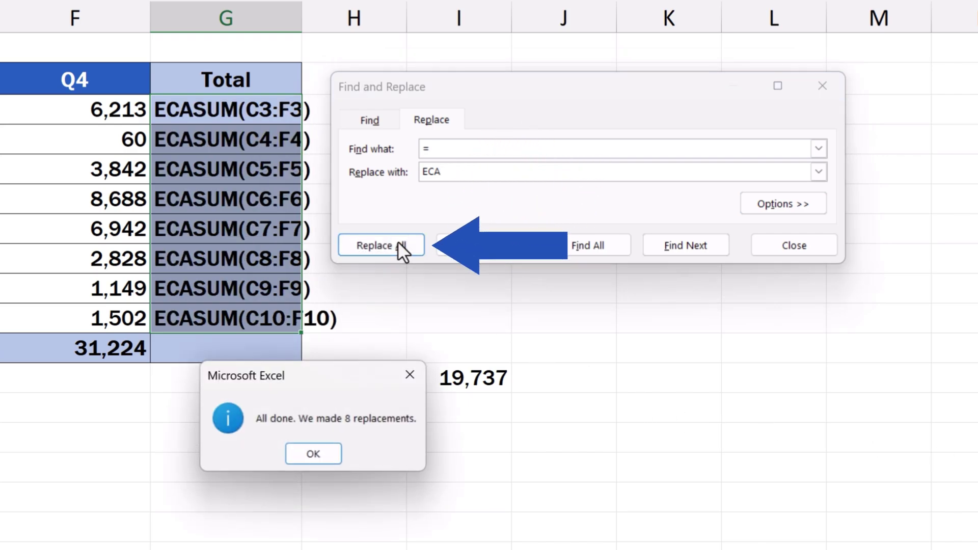
pyautogui.click(295, 461)
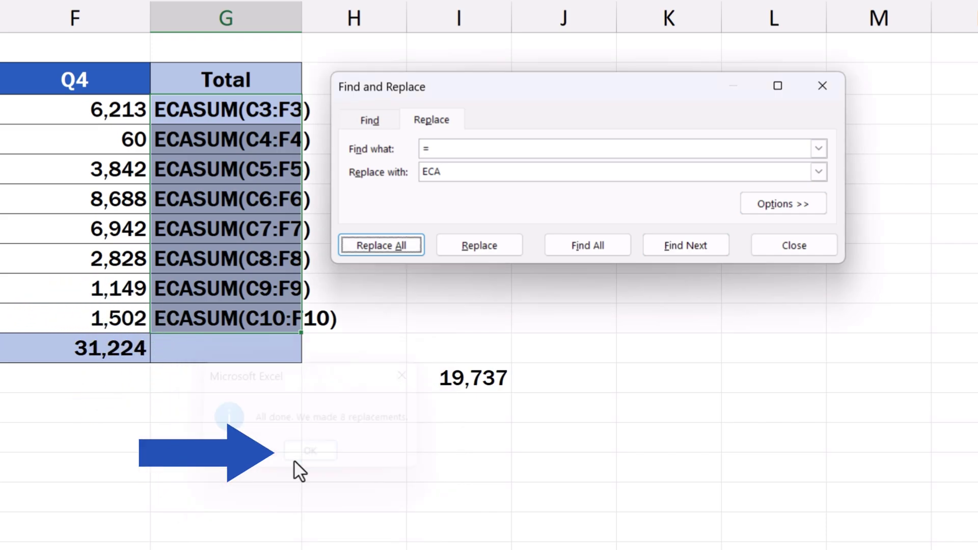
pyautogui.click(795, 243)
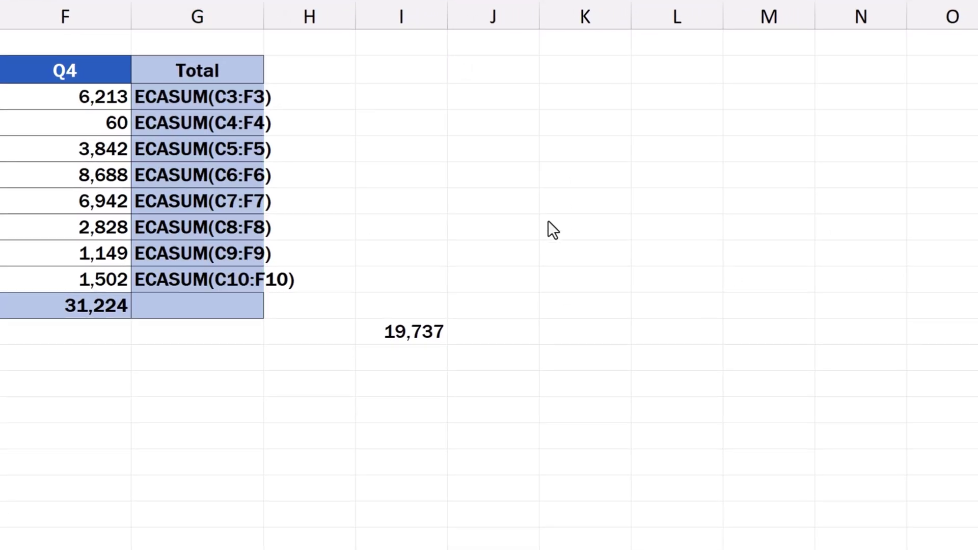
# Copy the ECASUM text in G3:G10 and paste it at J12
pyautogui.hotkey('ctrl', 'c')
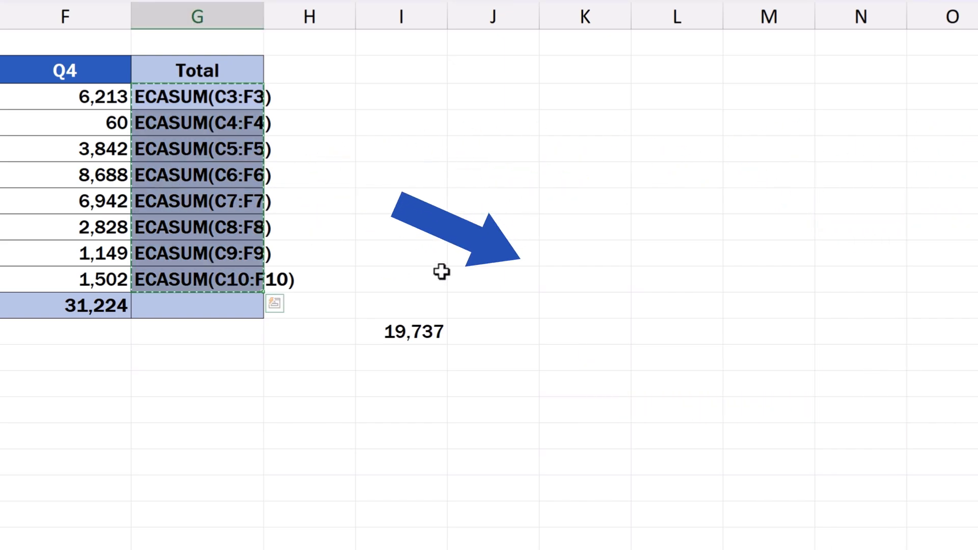
pyautogui.click(504, 336)
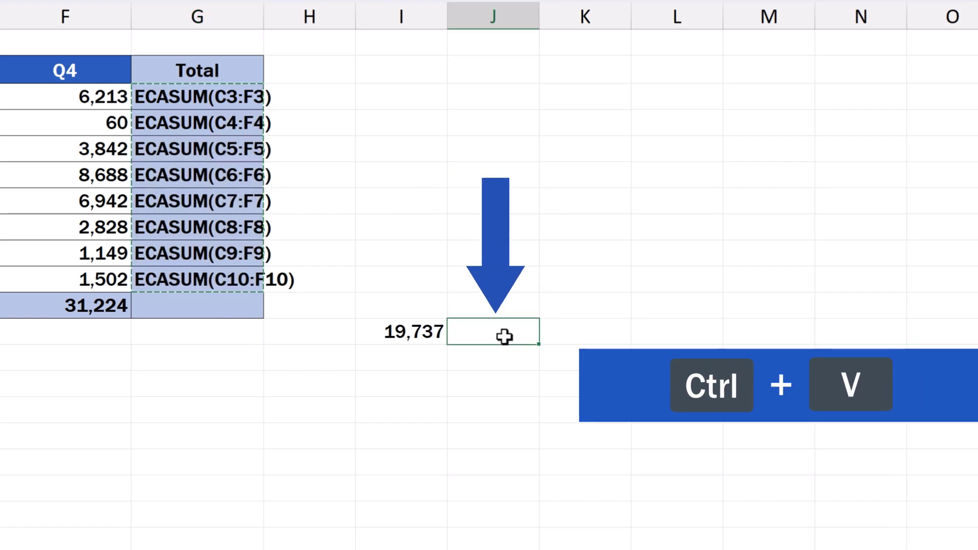
pyautogui.hotkey('ctrl', 'v')
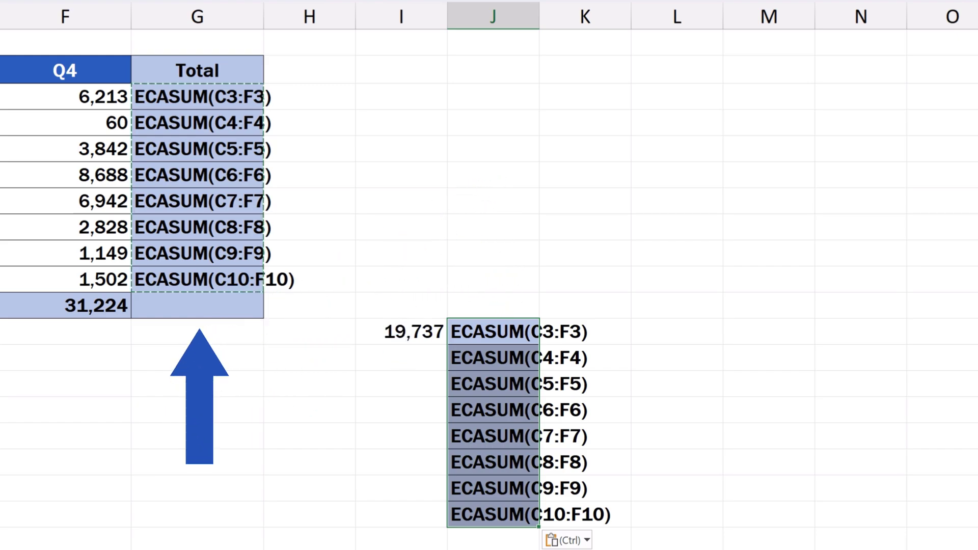
pyautogui.press('Escape')
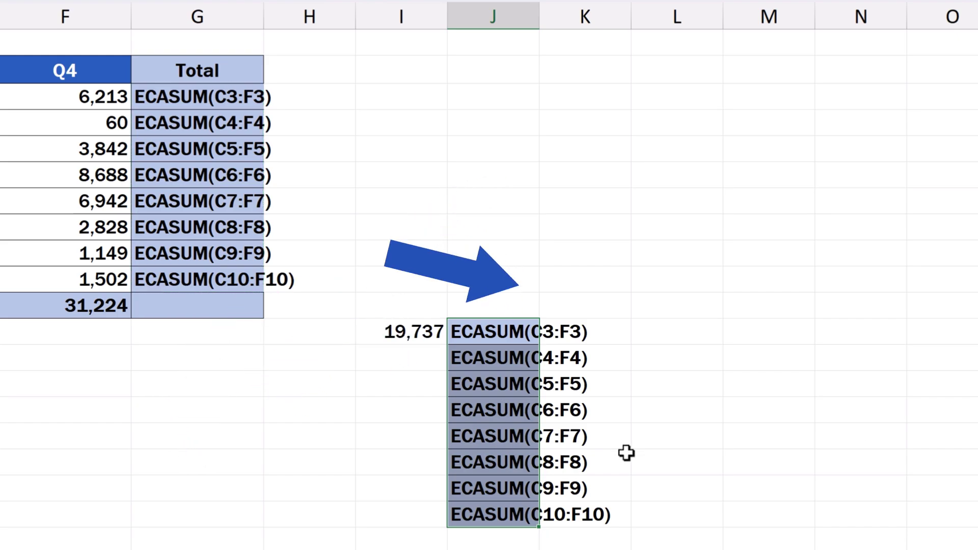
# Deselect the pasted range and reopen Find and Replace, which still holds = and ECA
pyautogui.click(183, 408)
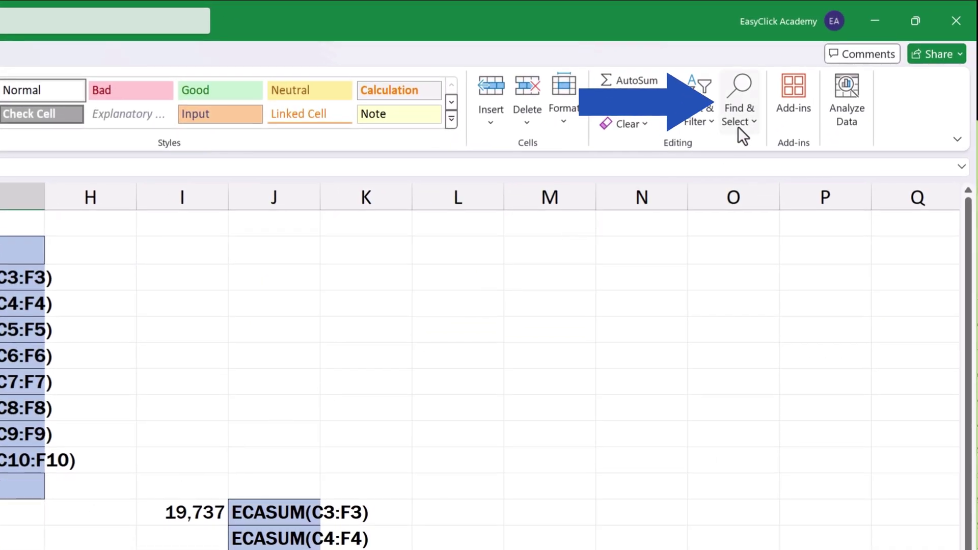
pyautogui.click(742, 124)
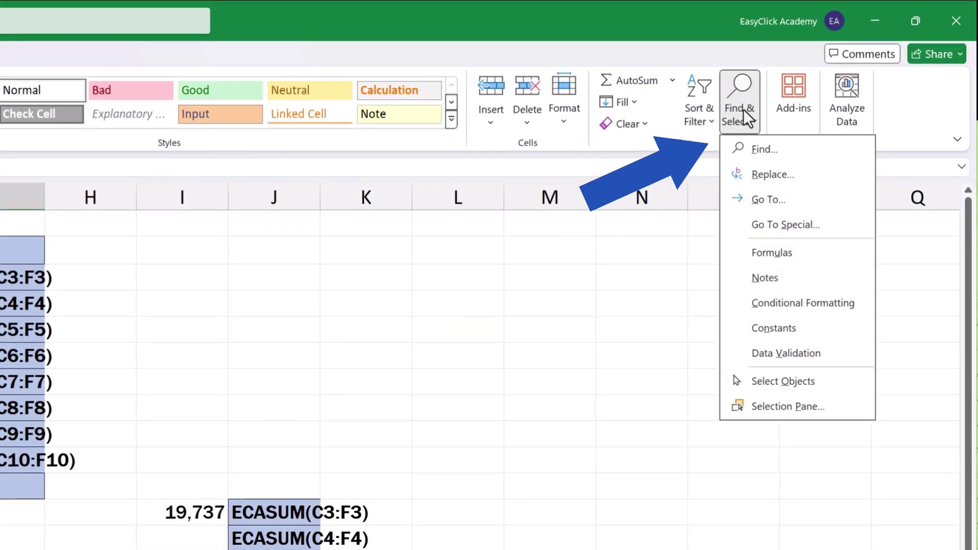
pyautogui.click(770, 174)
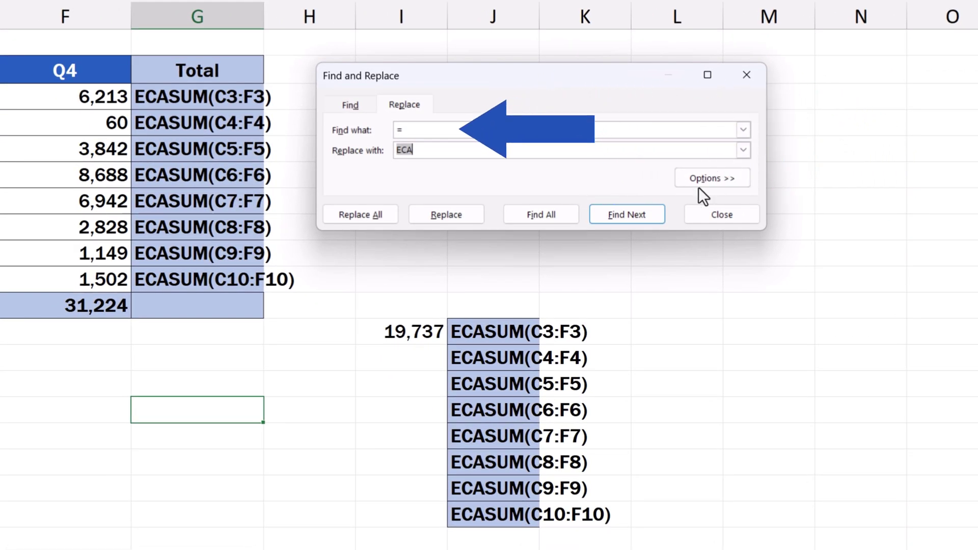
# Replace all ECA with = across the sheet, restoring 16 formulas in G3:G10 and J12:J19
pyautogui.moveTo(452, 134); pyautogui.dragTo(390, 135)
pyautogui.write('ECA')
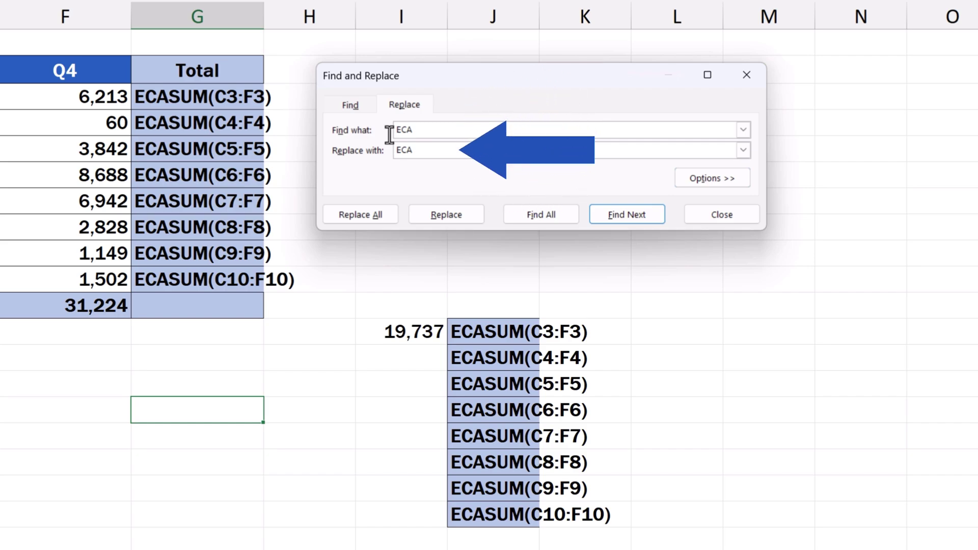
pyautogui.moveTo(422, 151); pyautogui.dragTo(387, 152)
pyautogui.write('=')
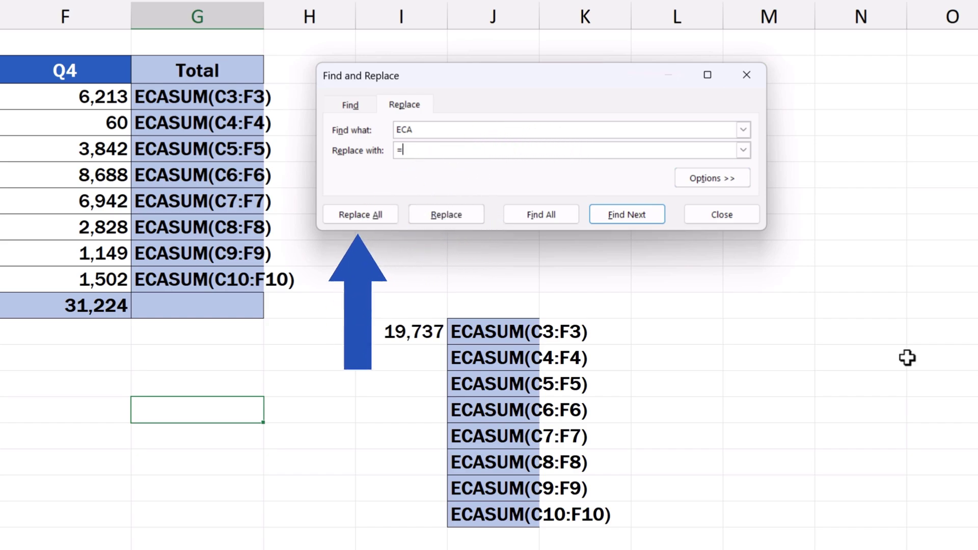
pyautogui.click(353, 216)
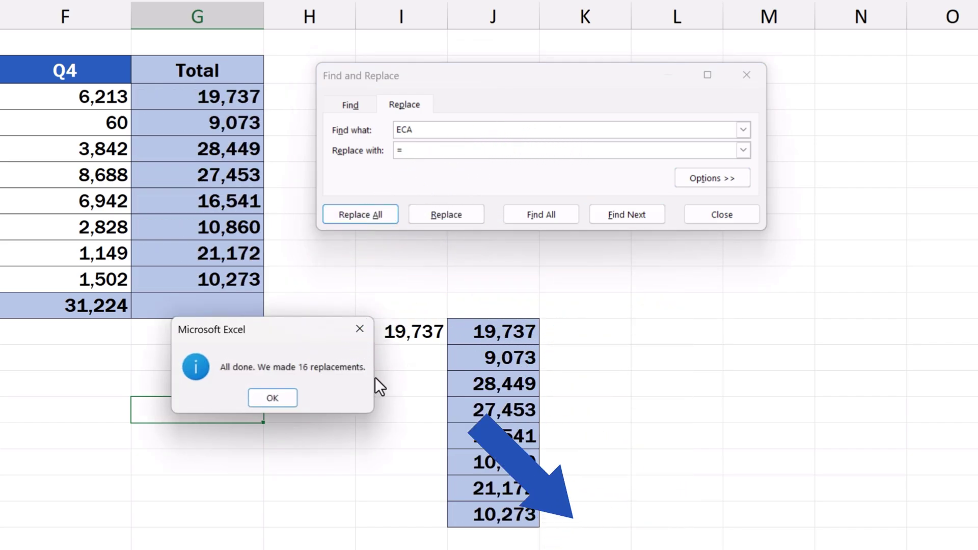
# Dismiss the 16-replacements message, close Find and Replace, and compare J12's formula with G3's
pyautogui.click(271, 402)
pyautogui.click(702, 211)
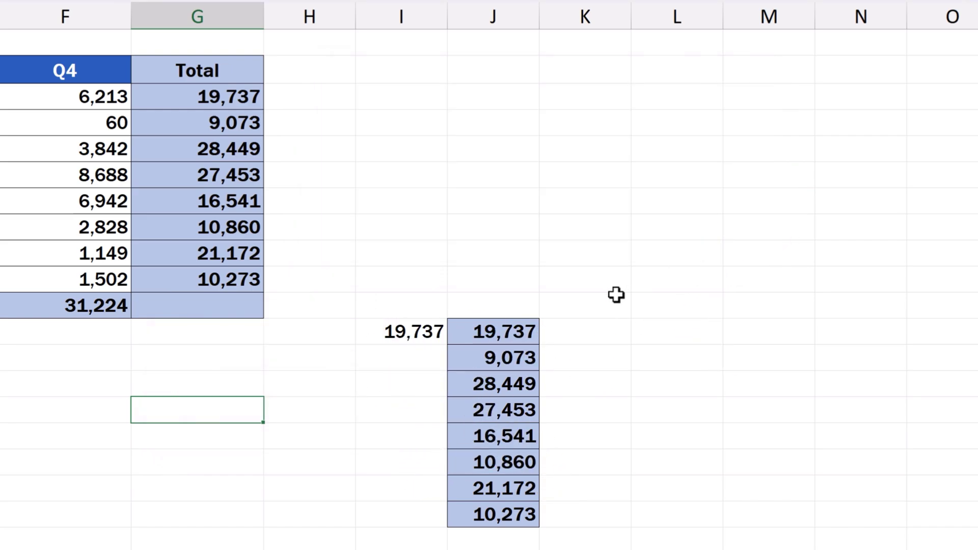
pyautogui.doubleClick(519, 331)
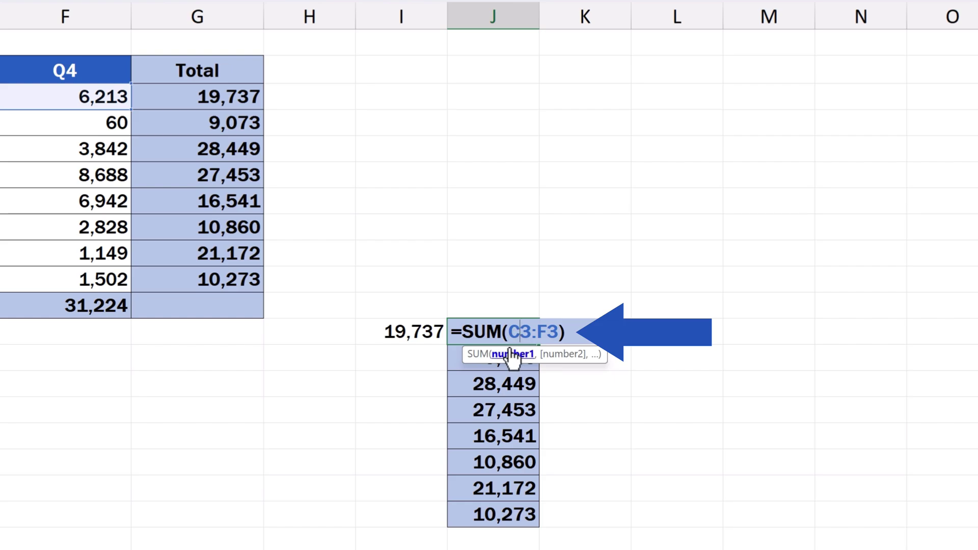
pyautogui.press('Escape')
pyautogui.doubleClick(232, 96)
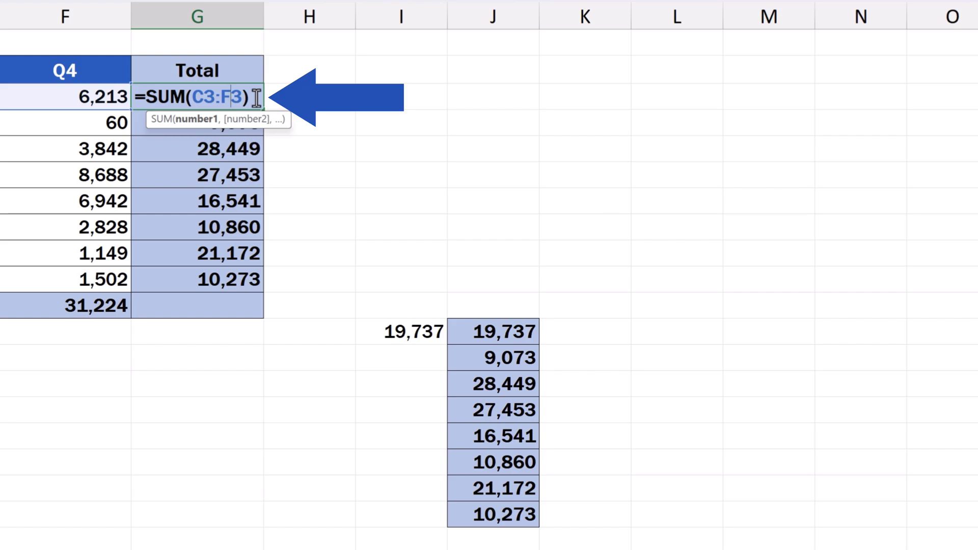
pyautogui.hotkey('ctrl', 'Return')
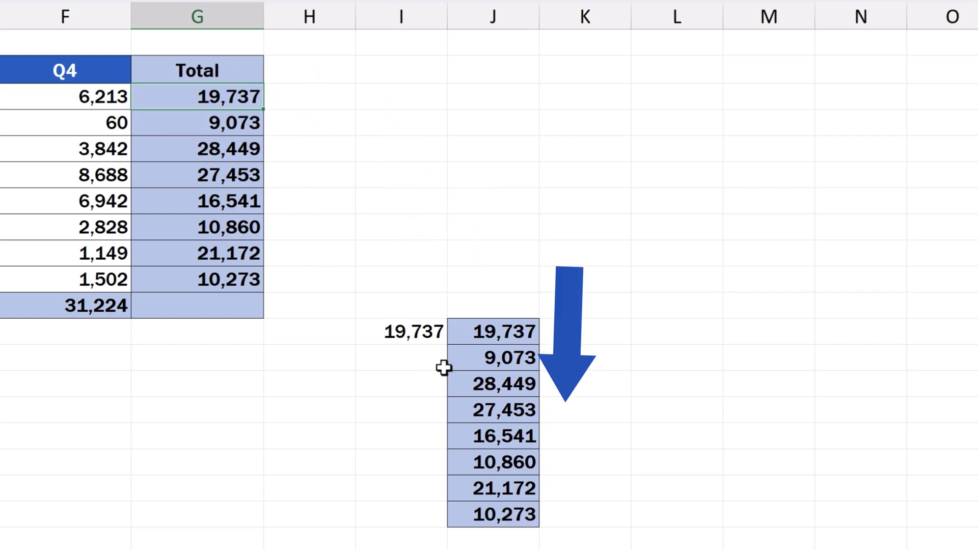
# Confirm J15 and G6 both contain =SUM(C6:F6), each showing 27,453
pyautogui.doubleClick(469, 409)
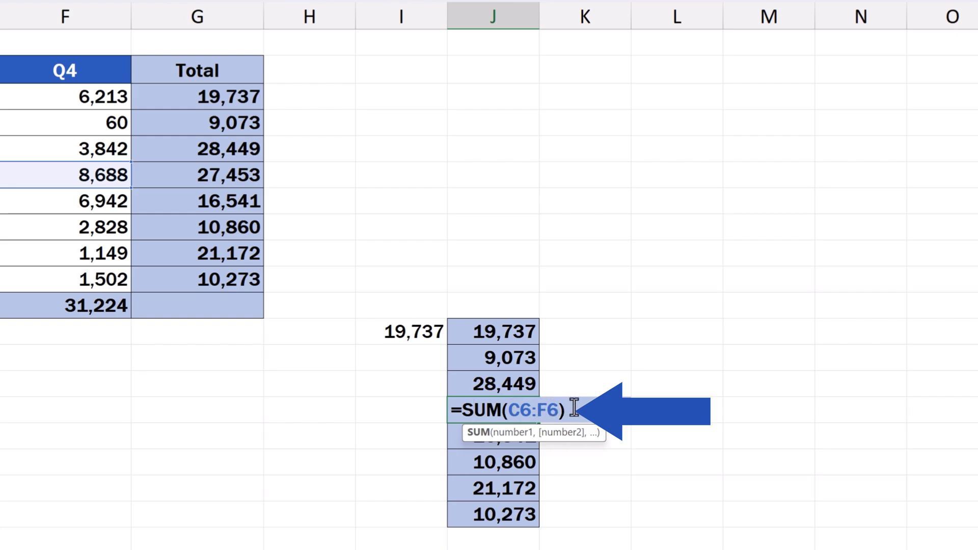
pyautogui.hotkey('ctrl', 'Return')
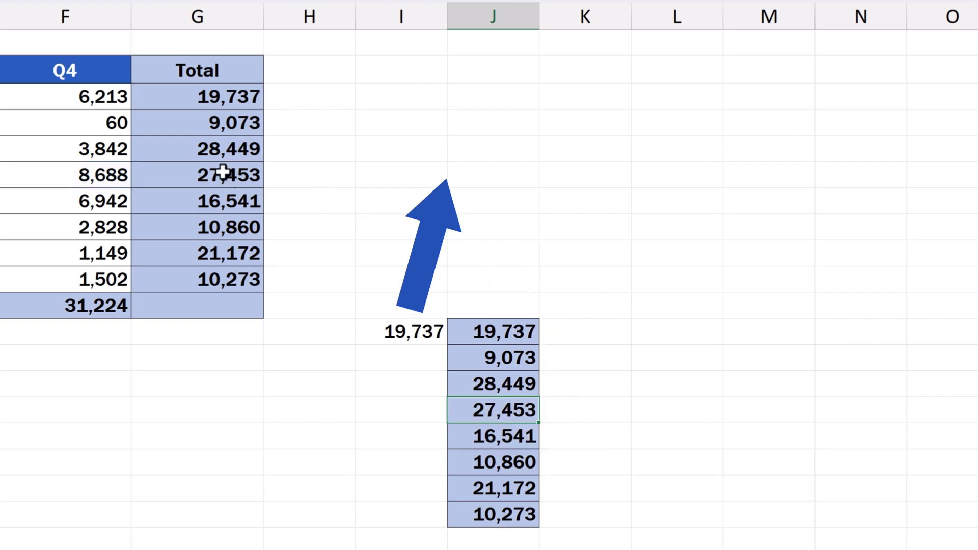
pyautogui.doubleClick(214, 170)
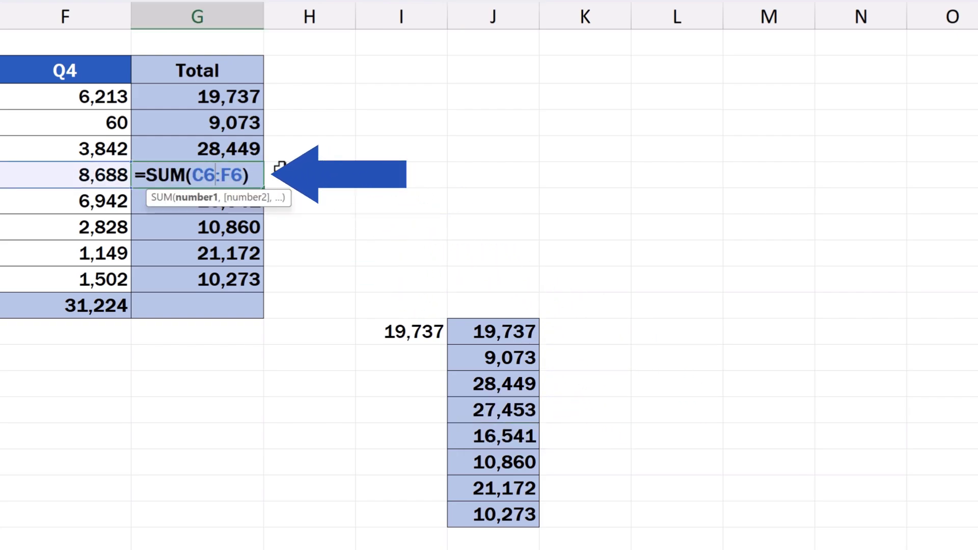